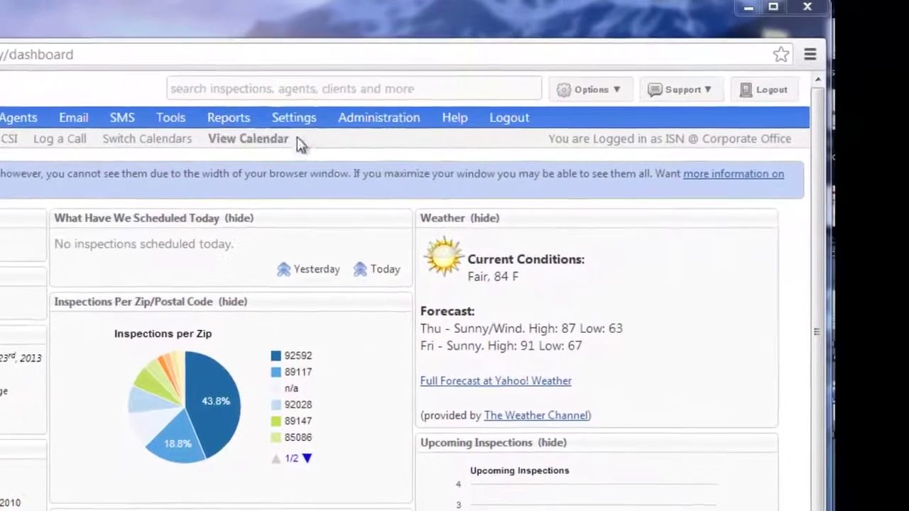
Step: Open Office Settings from the settings menu and scroll to the Online Scheduler section
left_click(387, 100)
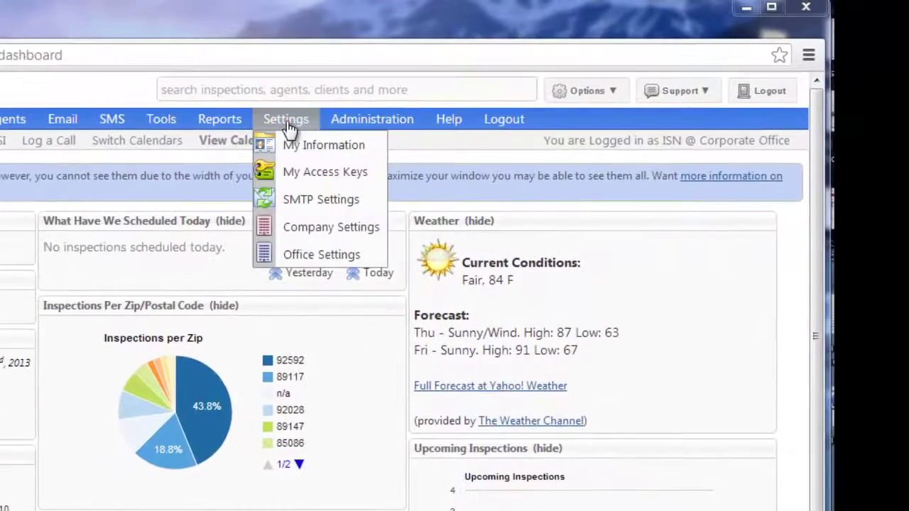
left_click(301, 256)
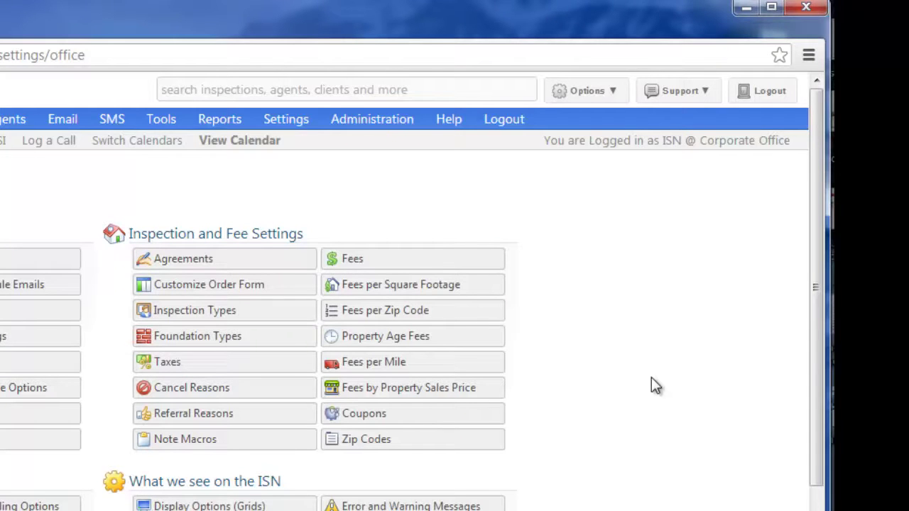
mouse_move(293, 122)
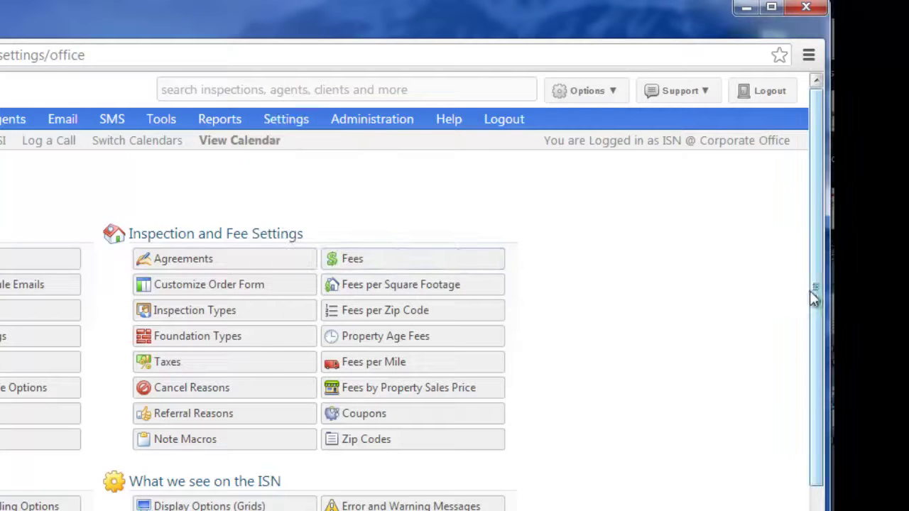
left_click_drag(816, 285, 789, 510)
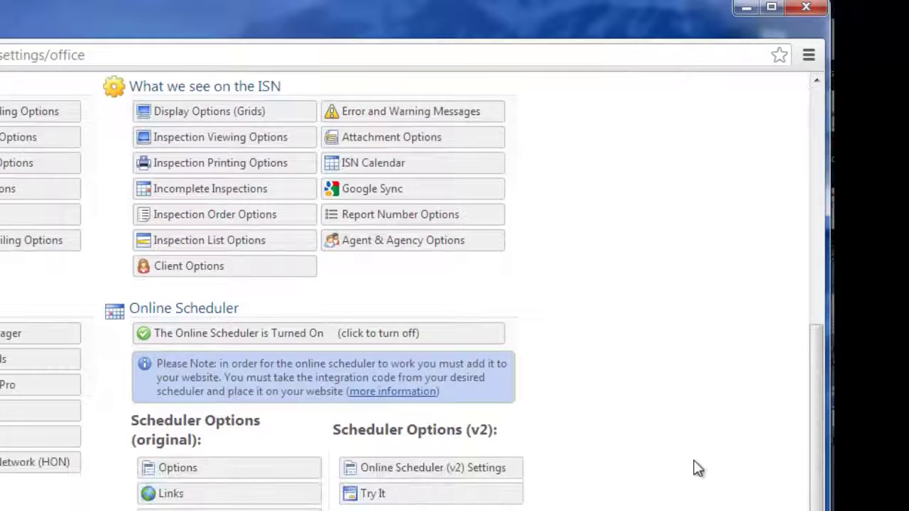
left_click(423, 476)
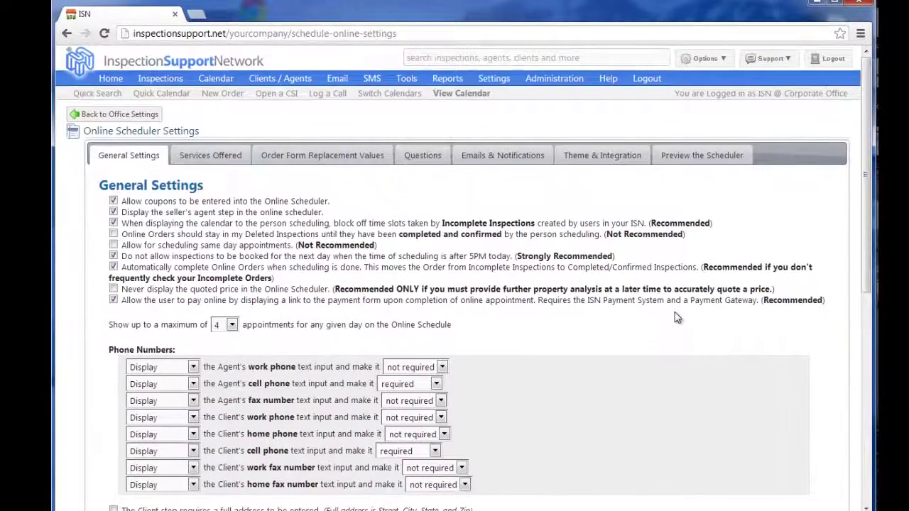
scroll(677, 318, "down", 1)
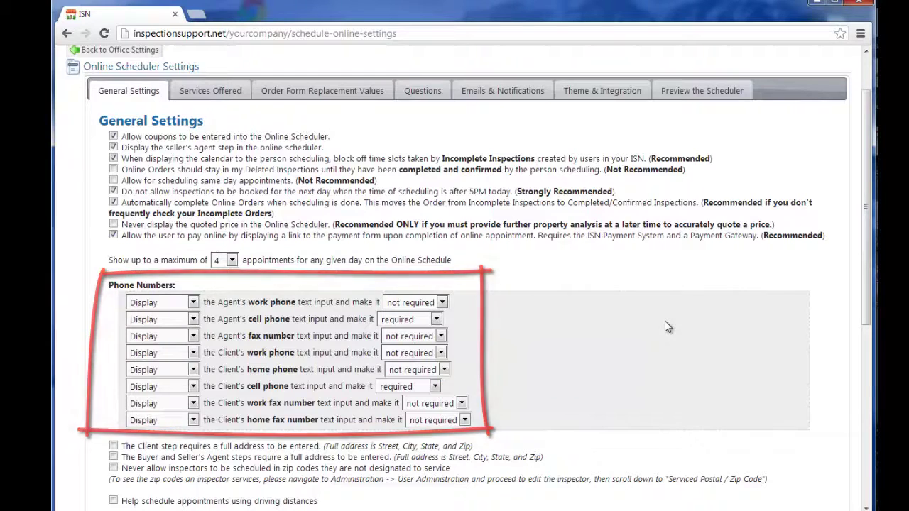
scroll(668, 327, "down", 1)
scroll(667, 326, "down", 3)
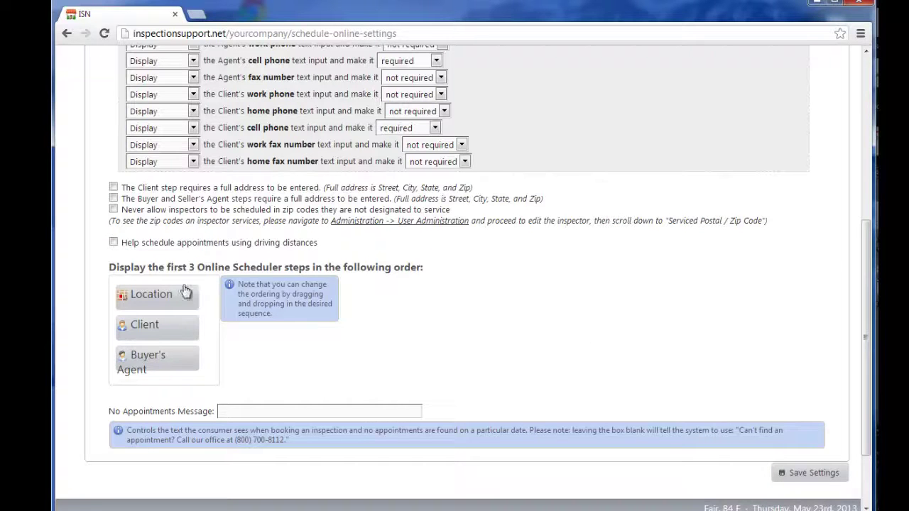
Step: Turn on driving-distance scheduling with a 90-mile service radius and 45-mile maximum drive
left_click(113, 243)
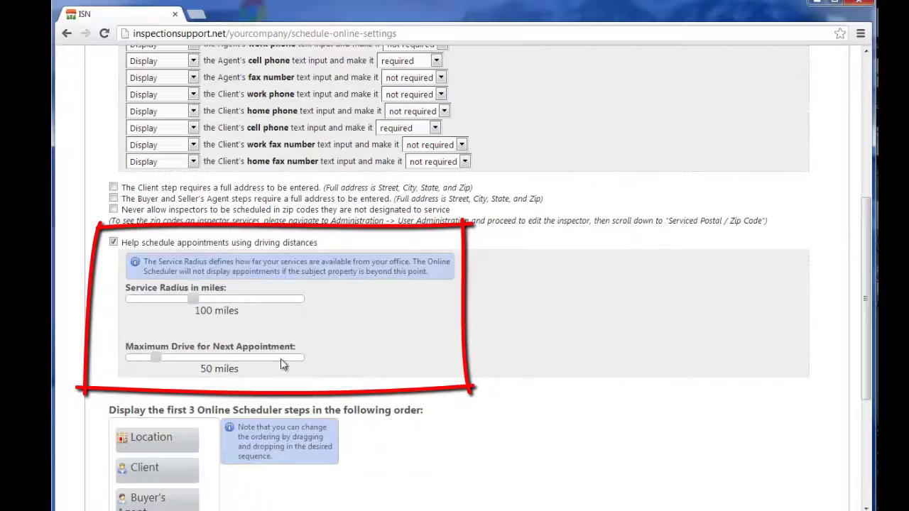
left_click_drag(192, 303, 187, 302)
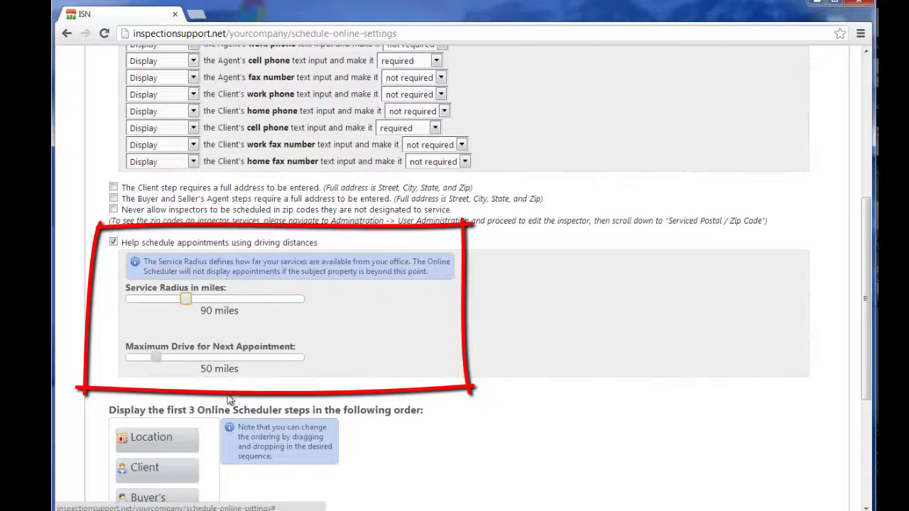
left_click_drag(157, 361, 154, 361)
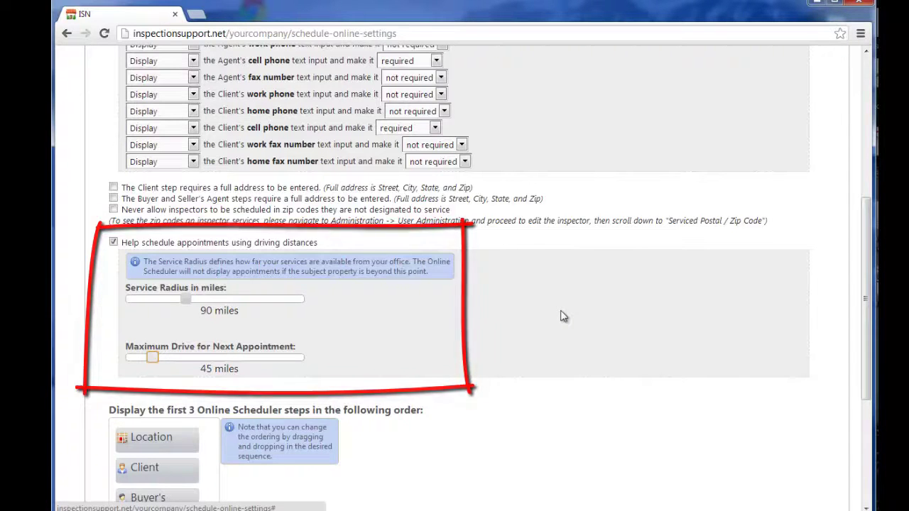
Step: Move the Client step above Location and save the scheduler settings
scroll(563, 316, "down", 2)
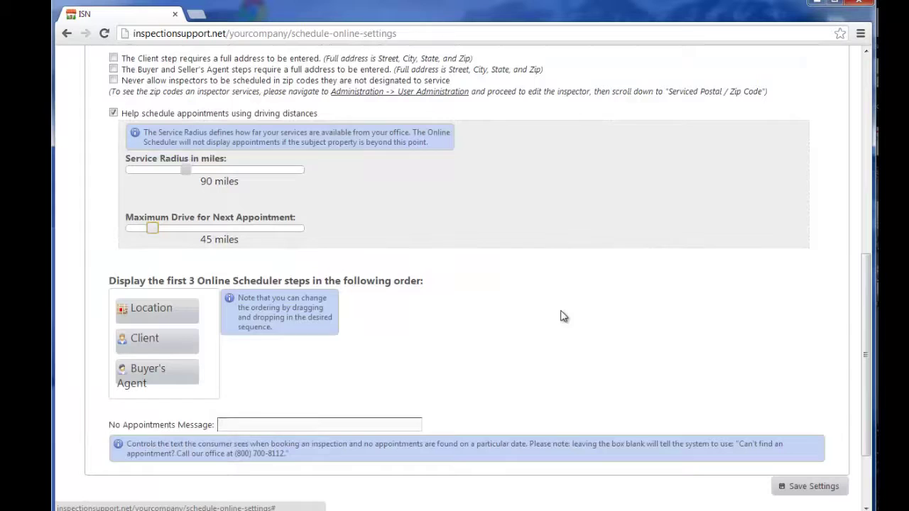
mouse_move(167, 350)
left_mouse_down()
mouse_move(163, 305)
mouse_move(167, 383)
mouse_move(163, 340)
left_mouse_up()
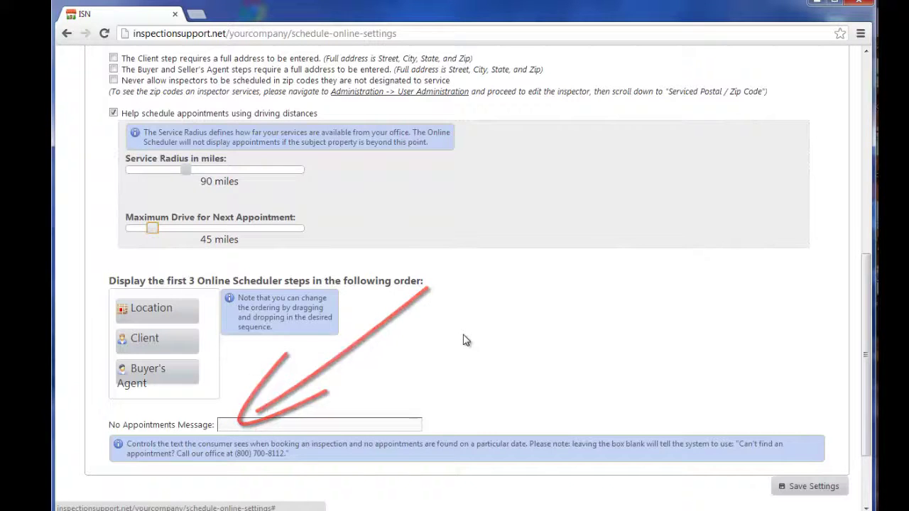
left_click(812, 488)
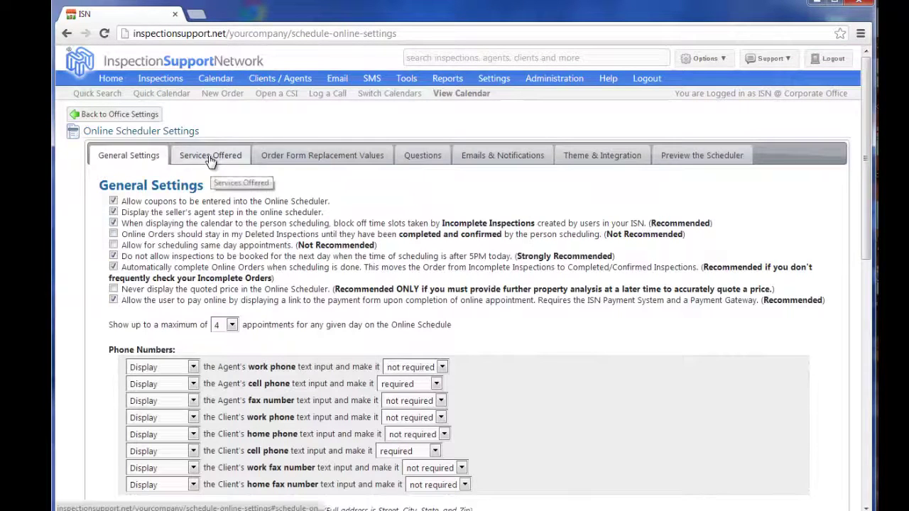
Step: In Services Offered, start a new Standard Inspection service described as 'This is a great inspection'
left_click(210, 159)
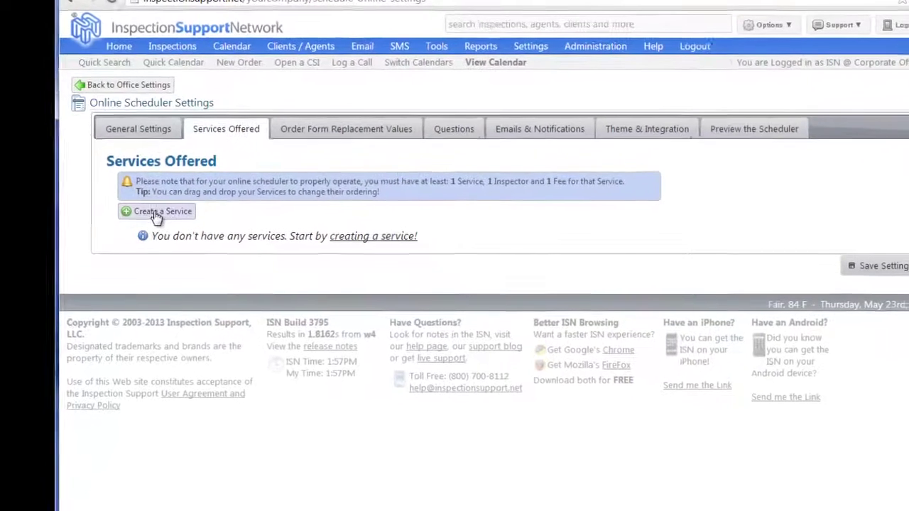
left_click(150, 227)
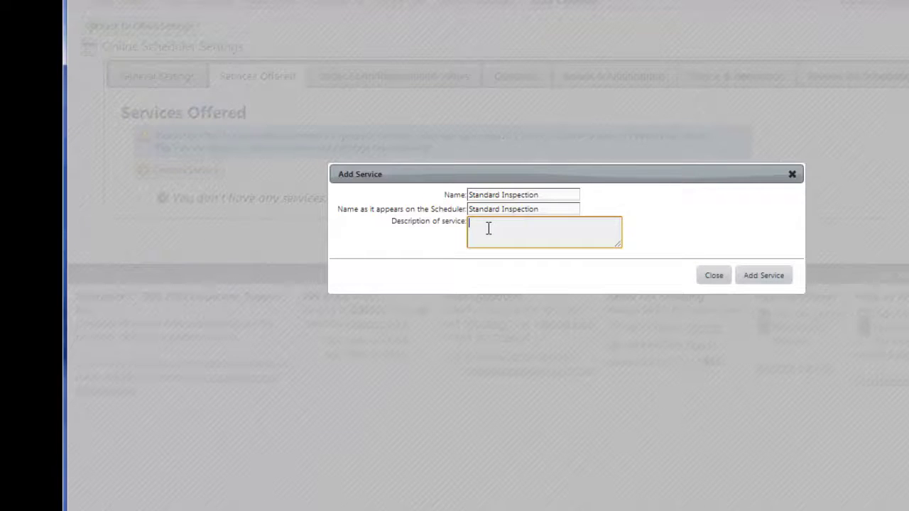
type("This is a great inspection")
Step: Add the Standard Inspection service and assign both available inspectors to it
left_click(776, 276)
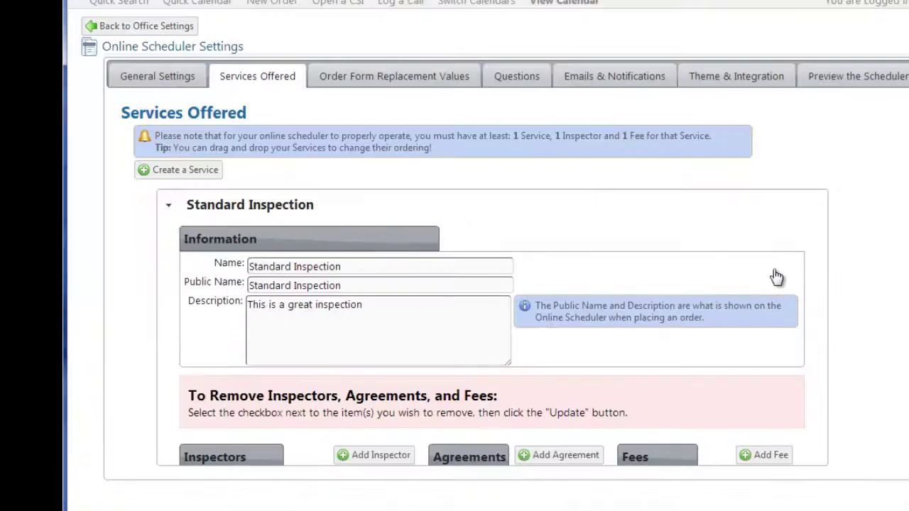
scroll(890, 269, "down", 2)
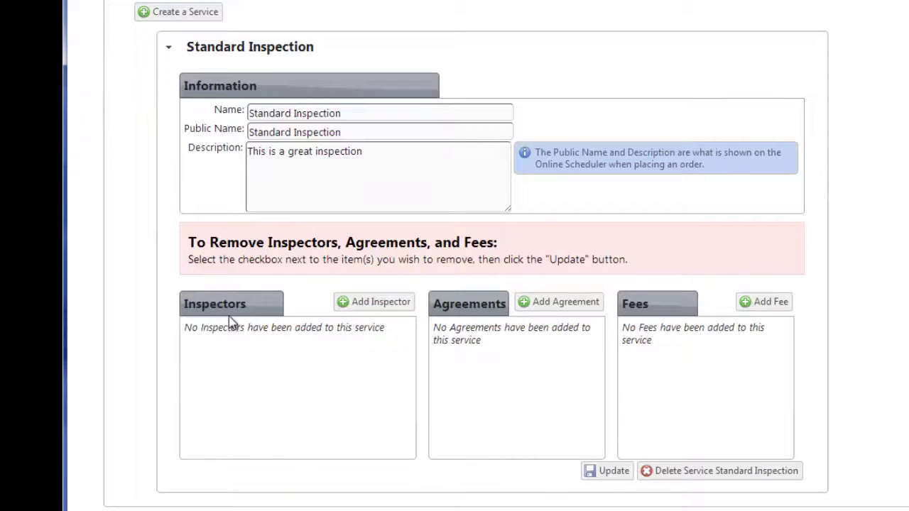
left_click(378, 305)
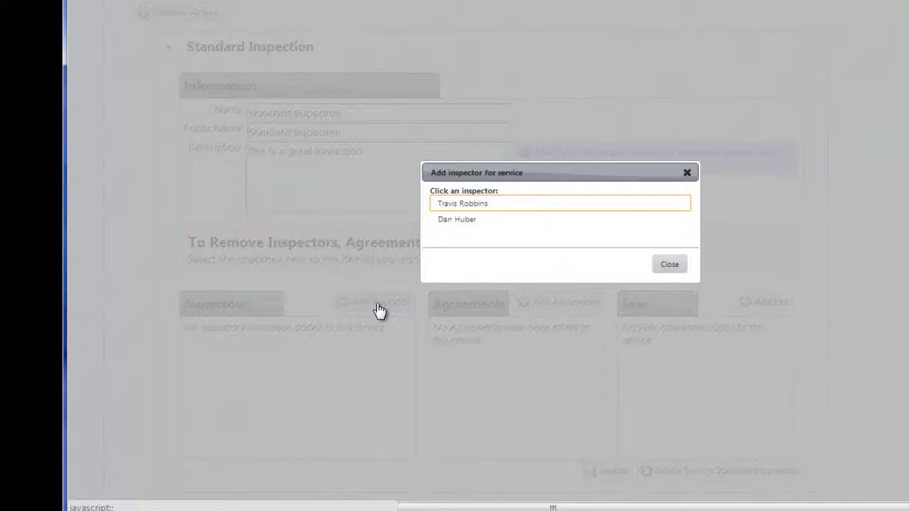
left_click(460, 220)
left_click(461, 209)
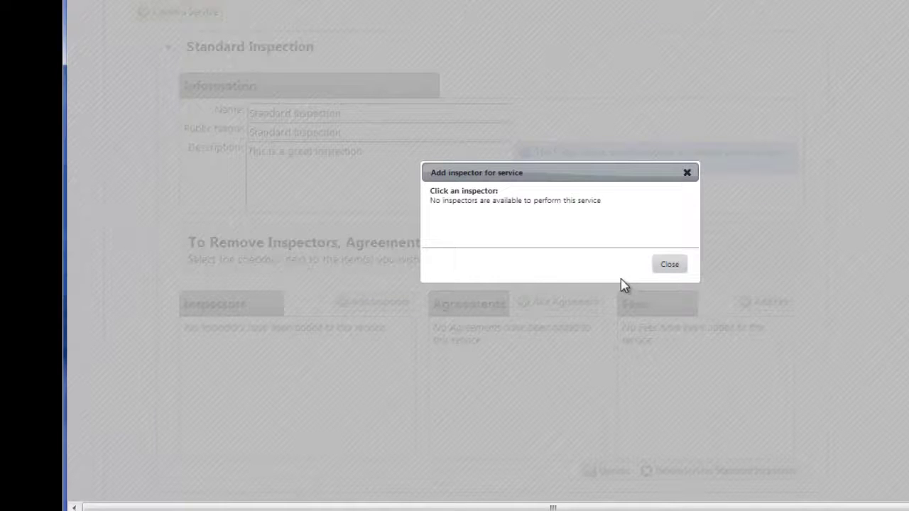
left_click(670, 267)
scroll(838, 335, "down", 4)
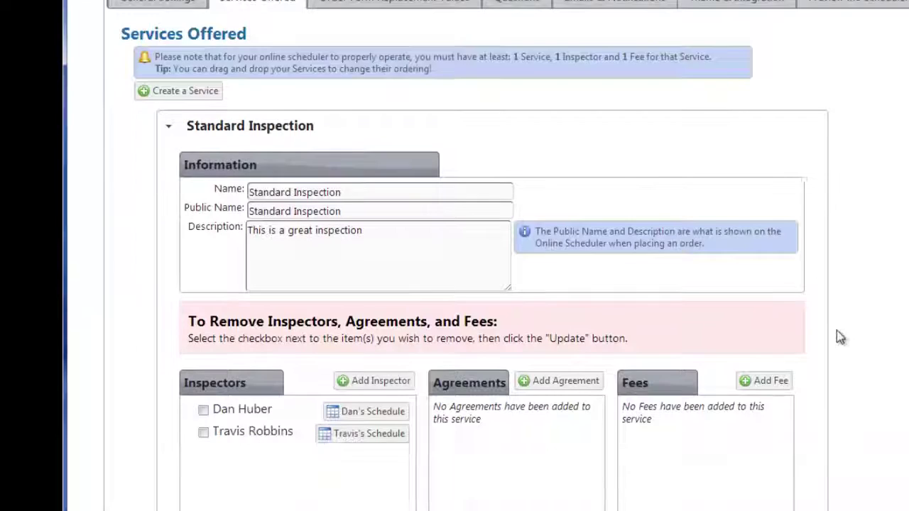
scroll(836, 330, "down", 2)
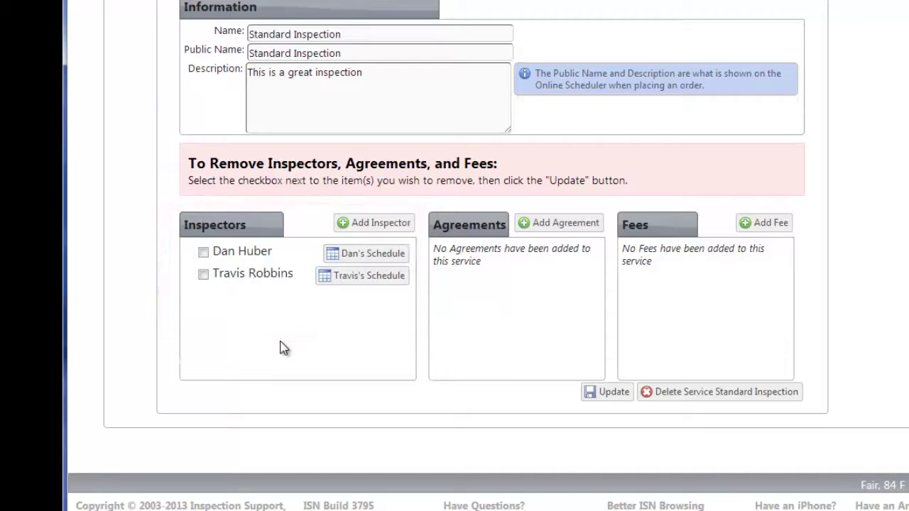
Step: Give the first inspector a second Monday availability slot from 12:00PM to 3:00PM
left_click(370, 257)
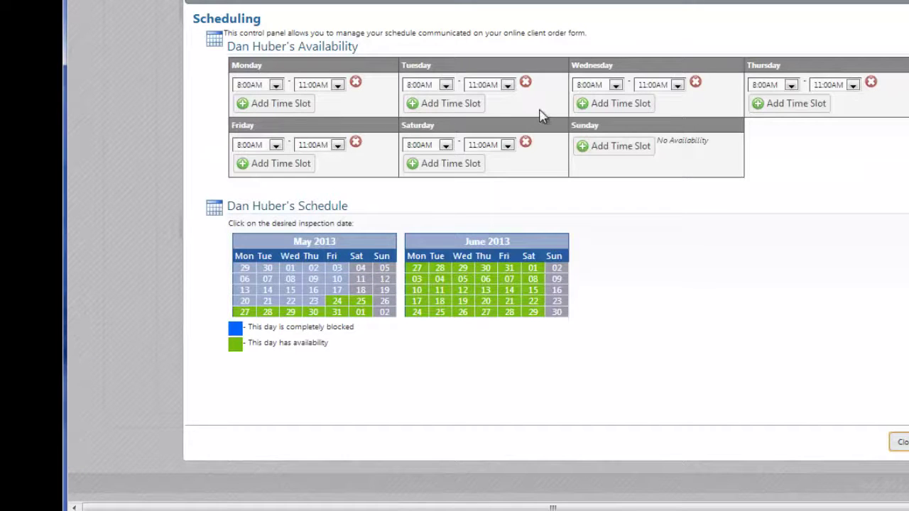
left_click(276, 113)
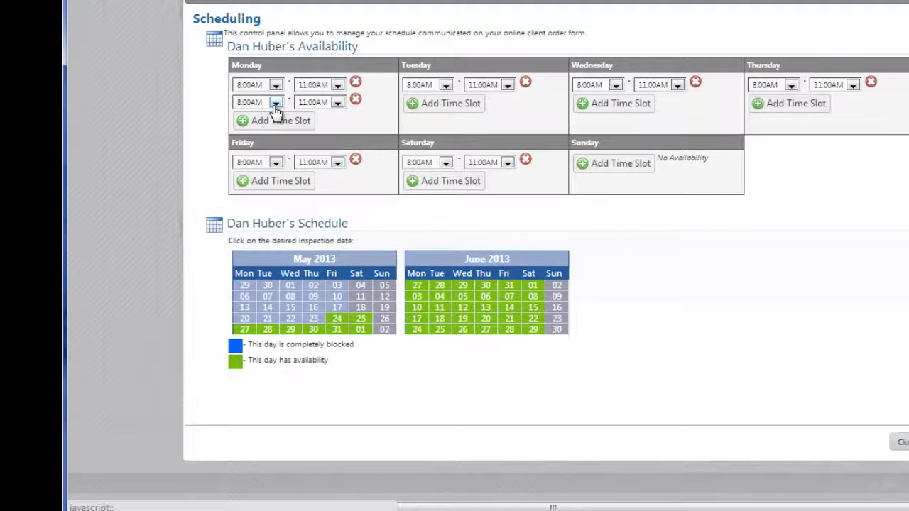
left_click(274, 102)
scroll(270, 185, "down", 6)
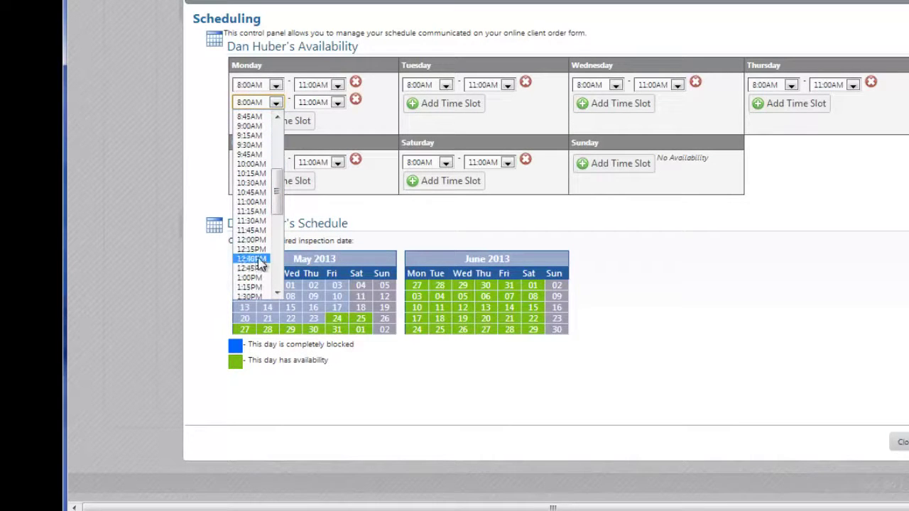
left_click(257, 240)
left_click(337, 102)
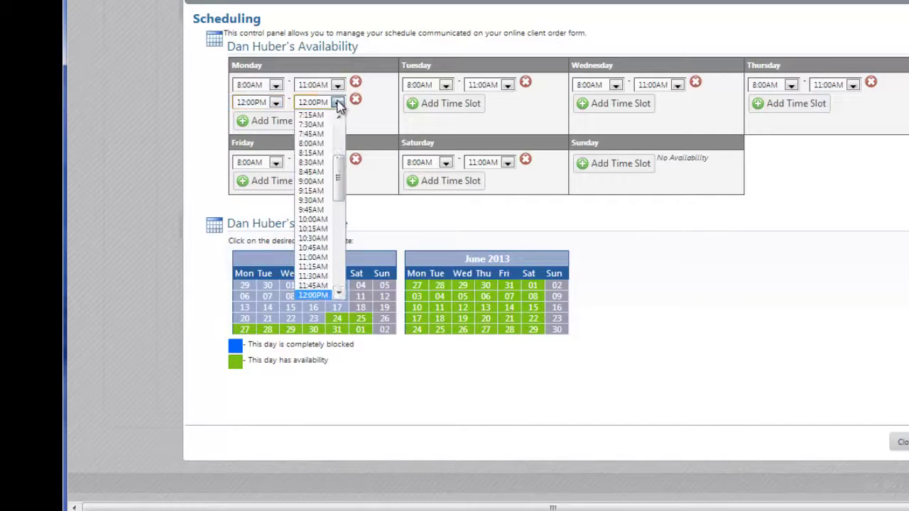
left_click_drag(339, 120, 339, 220)
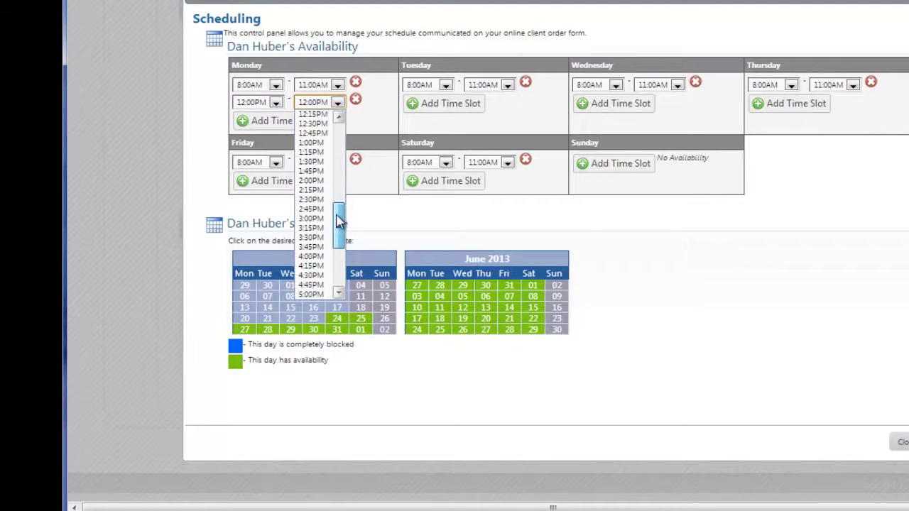
left_click(315, 217)
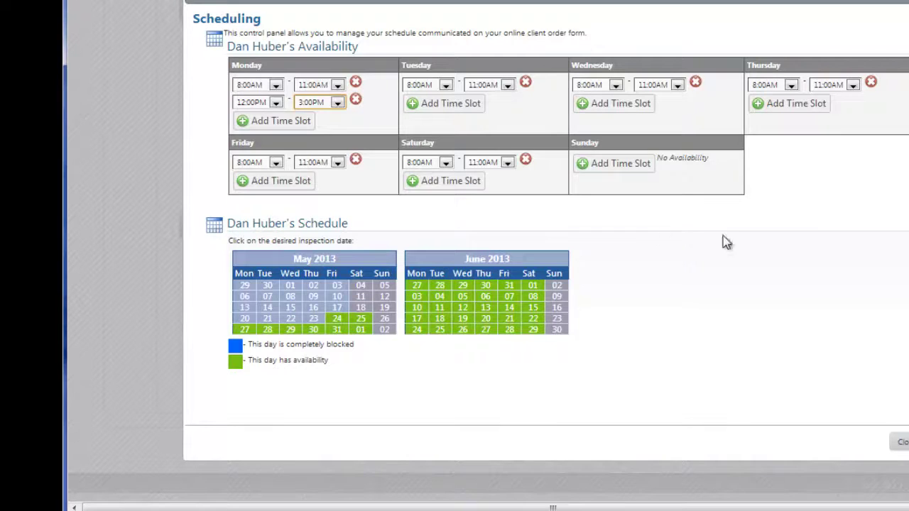
left_click(902, 444)
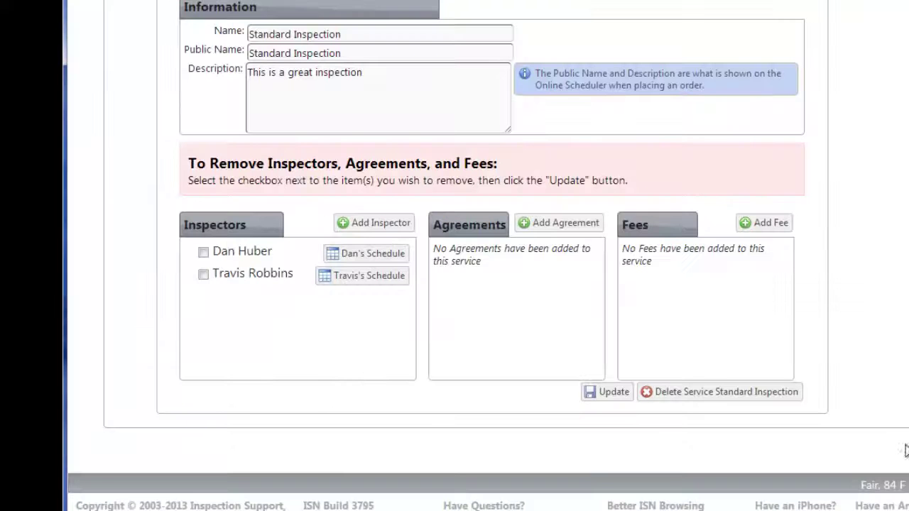
Step: Add a Friday 8:00AM–11:00AM availability slot for the other inspector
left_click(367, 282)
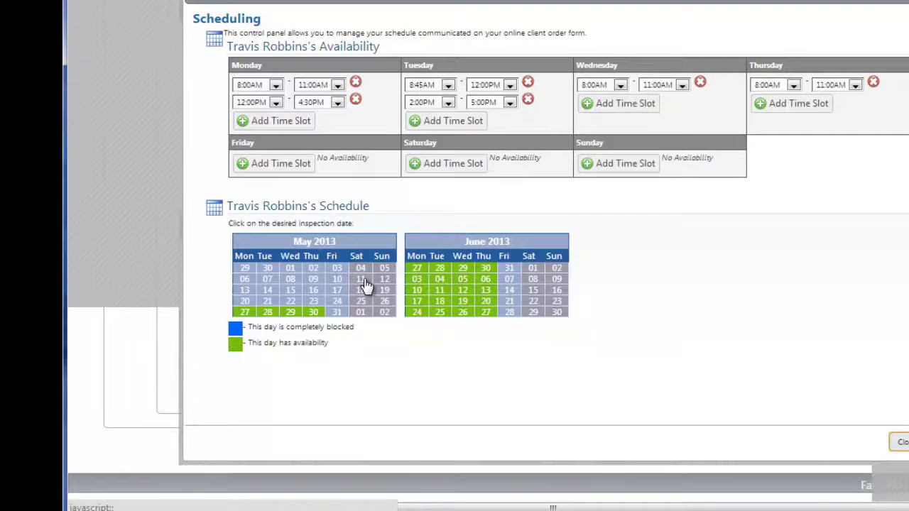
left_click(280, 163)
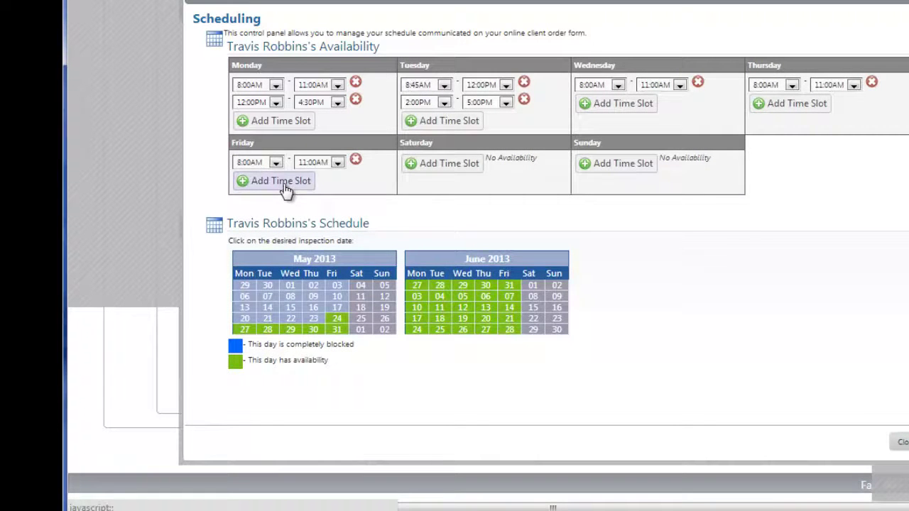
left_click(902, 442)
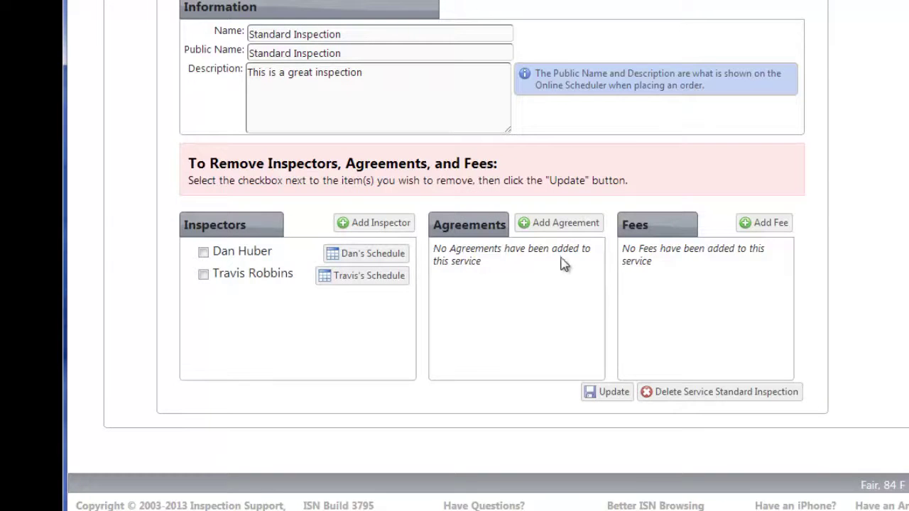
Step: Attach the Pre Inspection Agreement to Standard Inspection and bring up the fee list
left_click(566, 226)
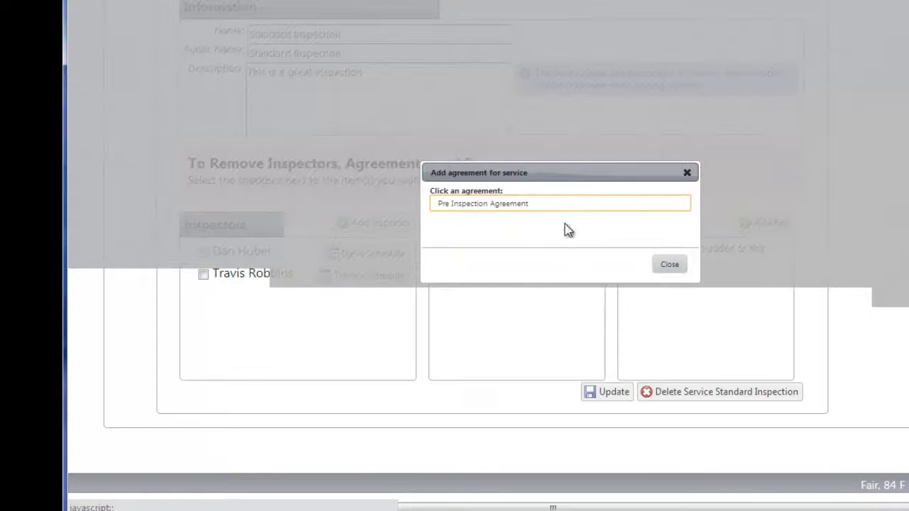
left_click(488, 206)
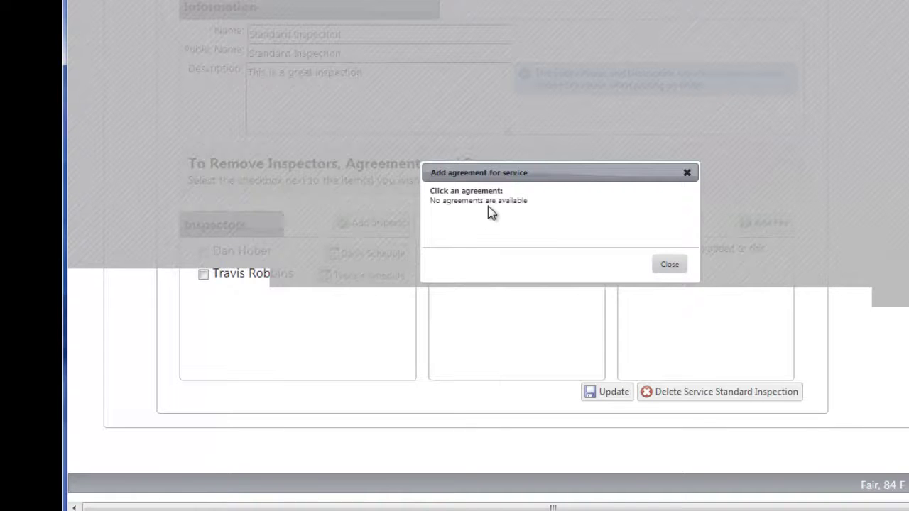
left_click(668, 266)
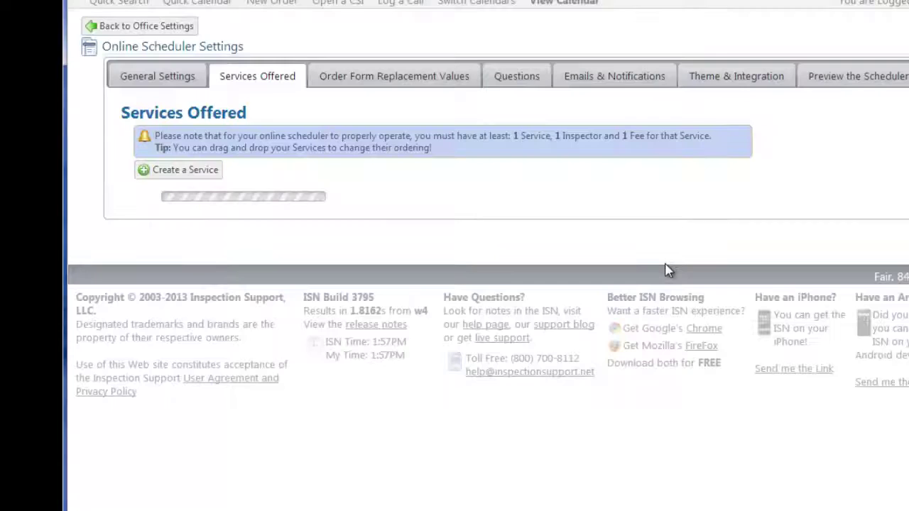
scroll(686, 280, "down", 3)
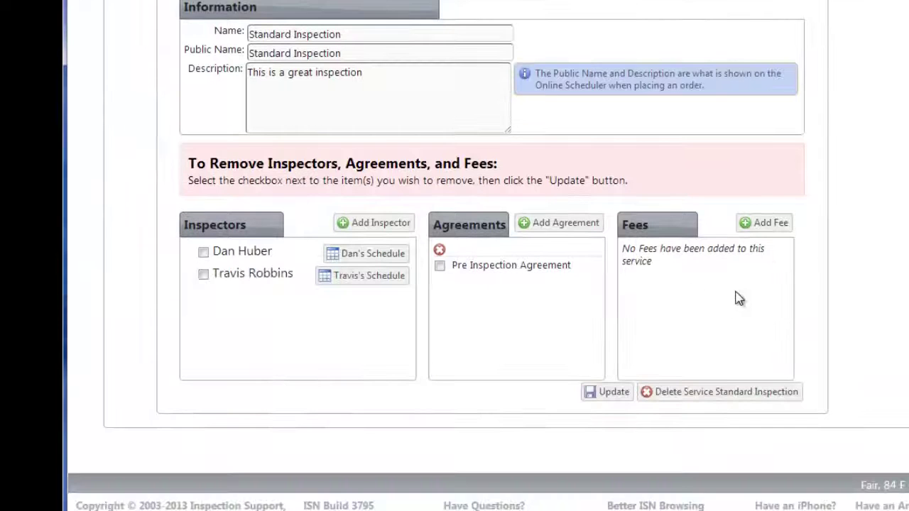
left_click(770, 226)
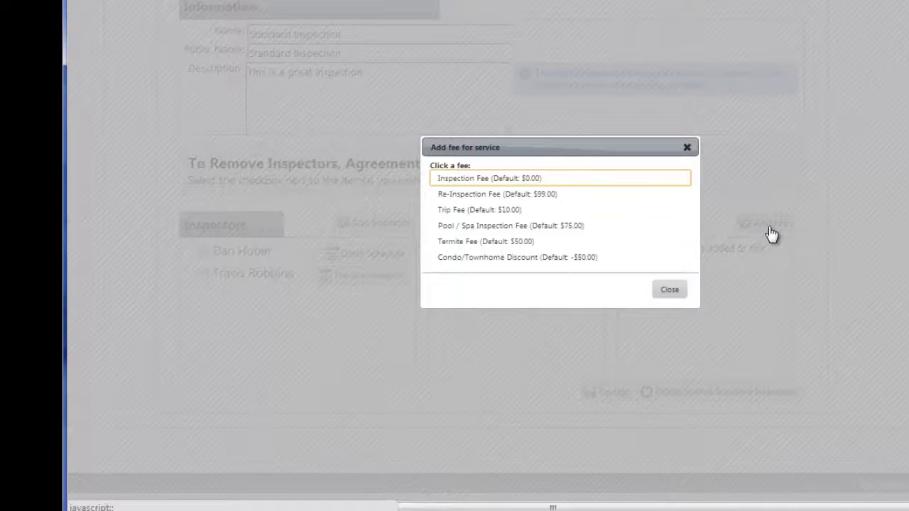
Step: Add the $0.00 Inspection Fee to Standard Inspection and update the service
left_click(474, 183)
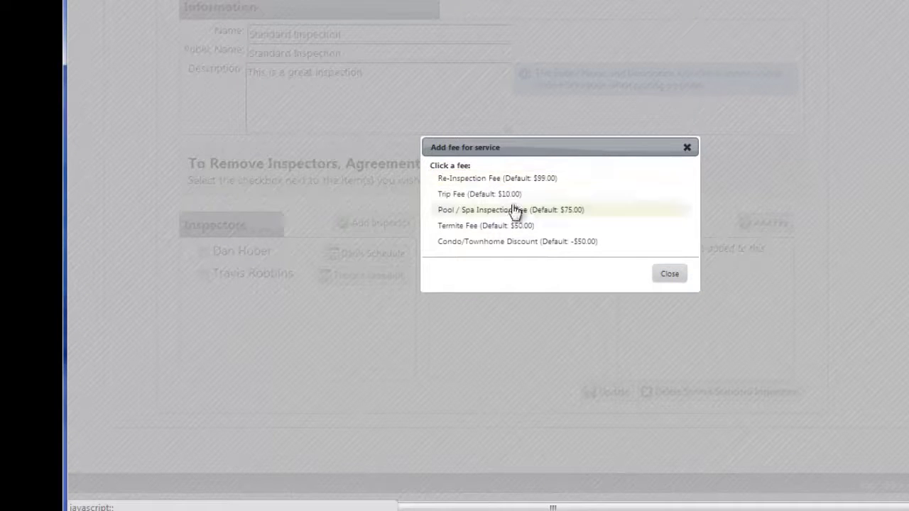
left_click(668, 287)
scroll(854, 377, "down", 2)
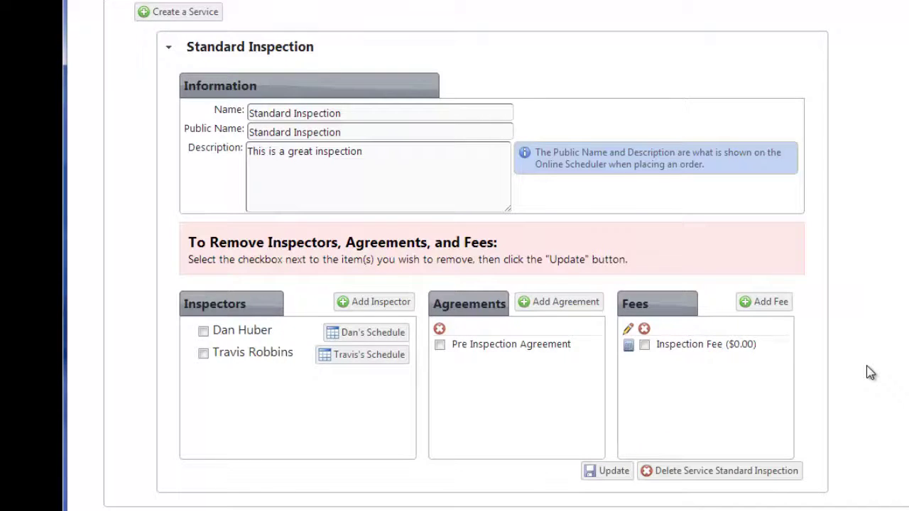
left_click(609, 472)
Step: Create a Radon service, using 'Radon' as its name, scheduler name and description
left_click(188, 14)
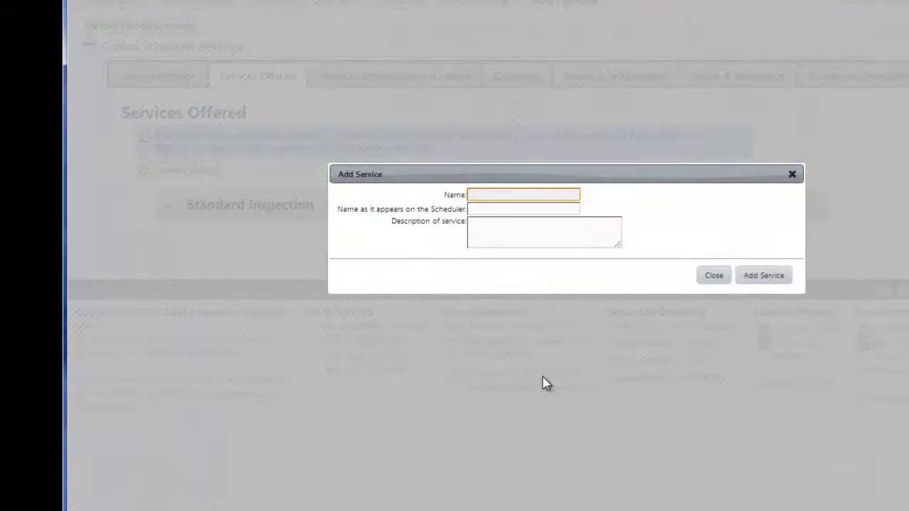
type("Radon")
key("ctrl+a")
key("ctrl+c")
left_click(491, 209)
key("ctrl+v")
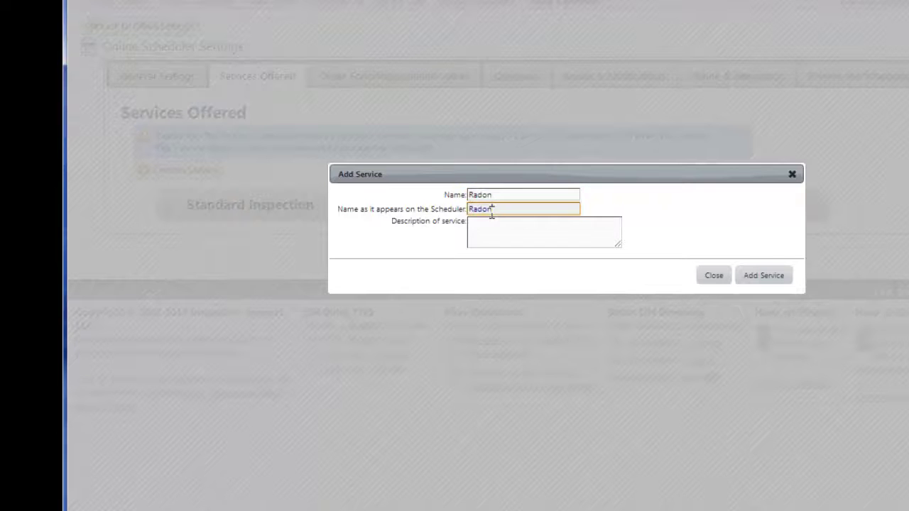
left_click(488, 236)
key("ctrl+v")
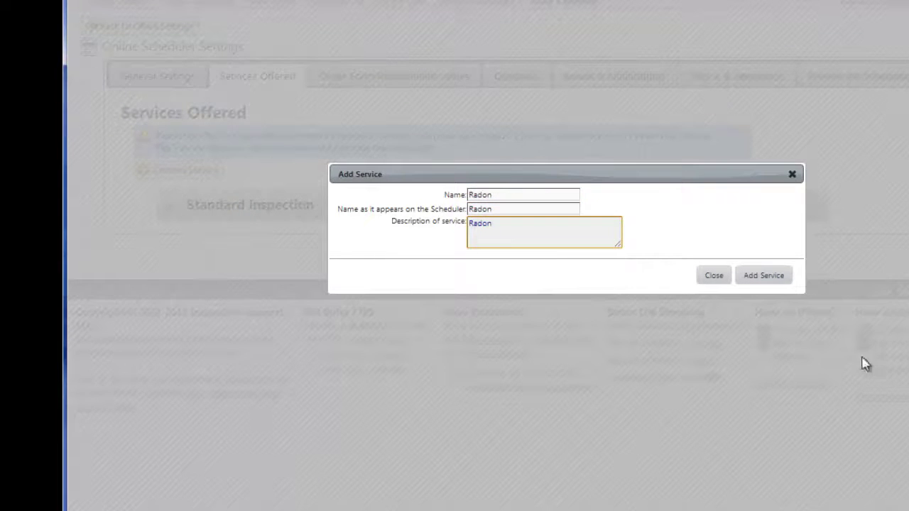
left_click(764, 276)
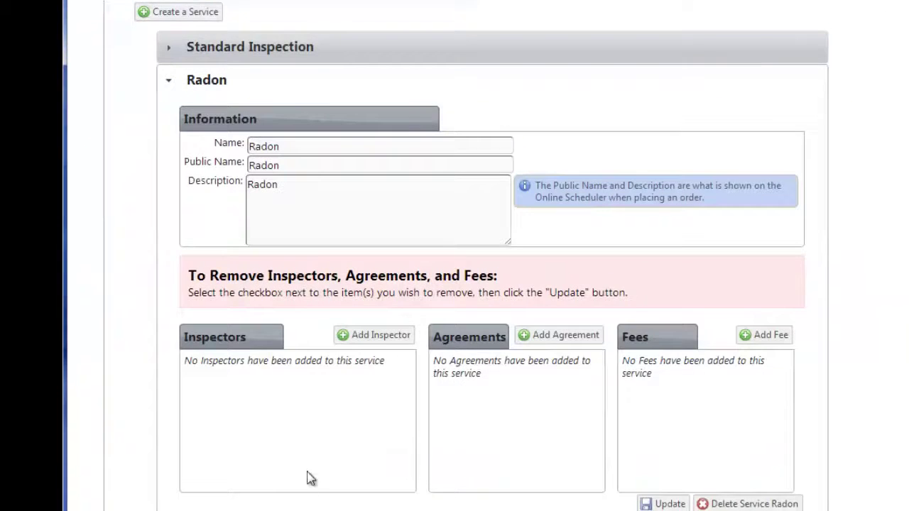
Step: Assign one inspector to the Radon service
left_click(377, 337)
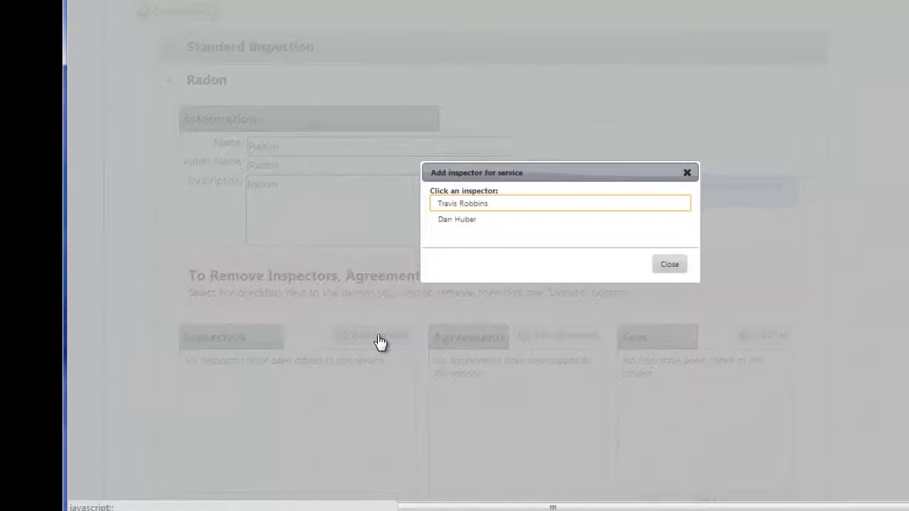
left_click(464, 204)
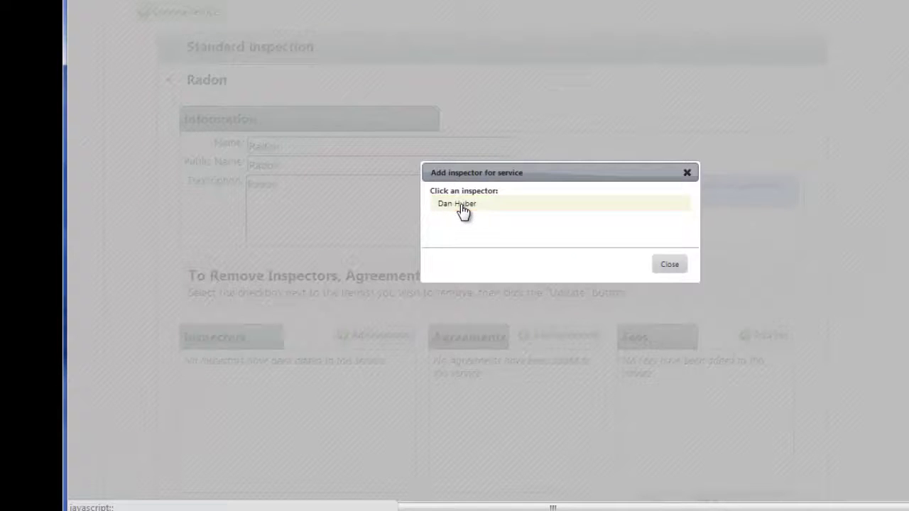
left_click(666, 275)
scroll(544, 369, "down", 1)
scroll(544, 368, "down", 1)
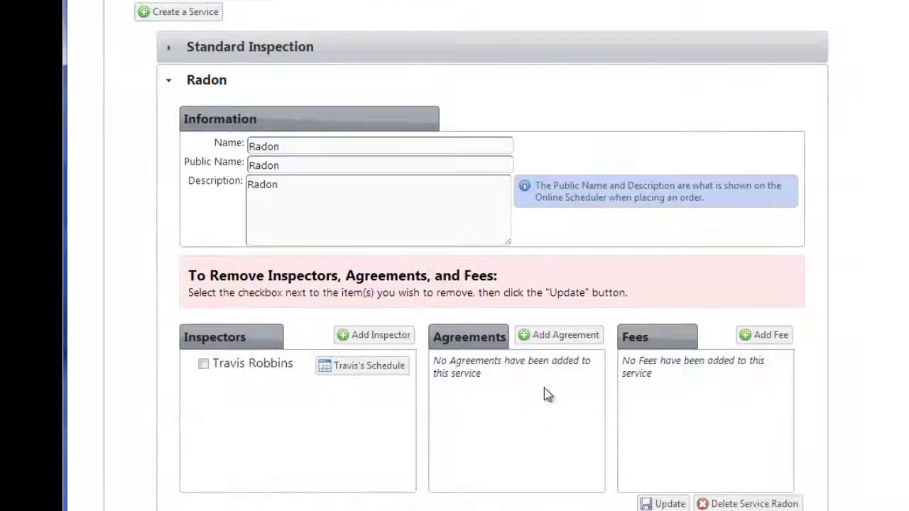
Step: Attach the Pre Inspection Agreement to Radon and close the fee list without adding a fee
left_click(561, 336)
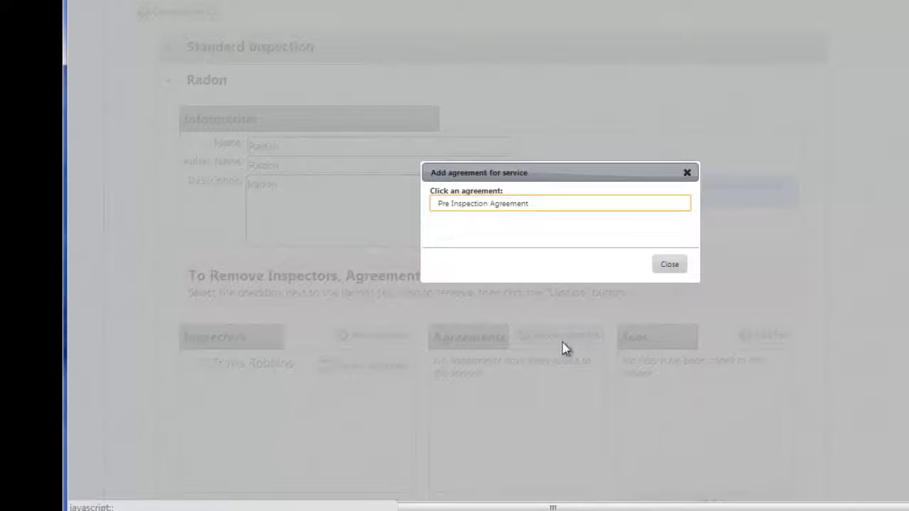
left_click(487, 206)
left_click(670, 266)
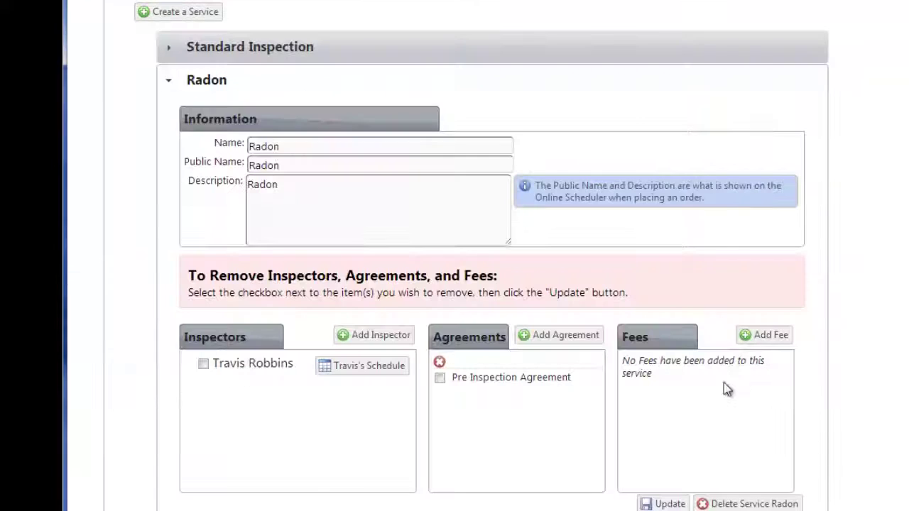
left_click(767, 344)
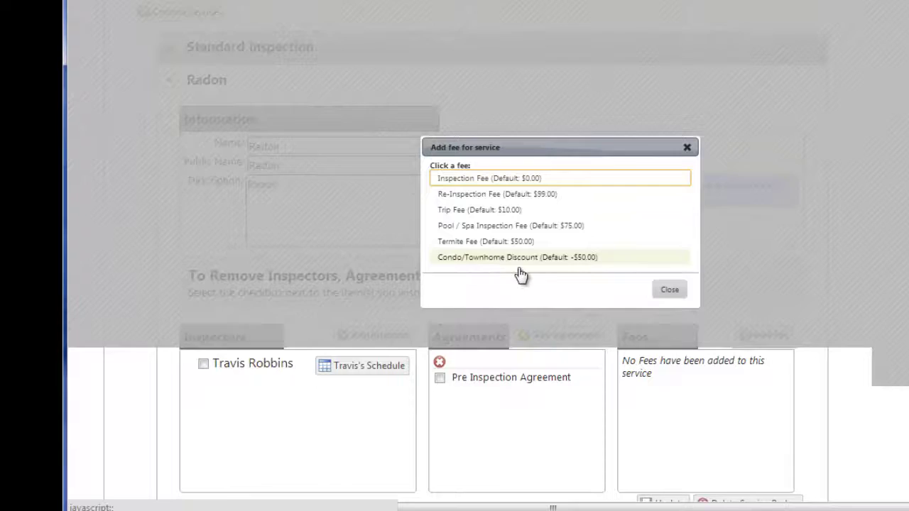
left_click(671, 291)
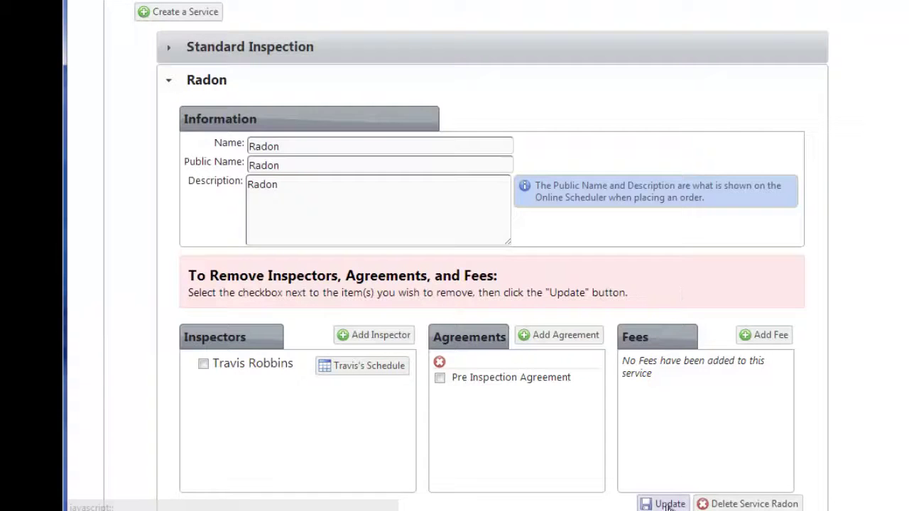
Step: Update the Radon service and go to Order Form Replacement Values
left_click(668, 504)
left_click(400, 78)
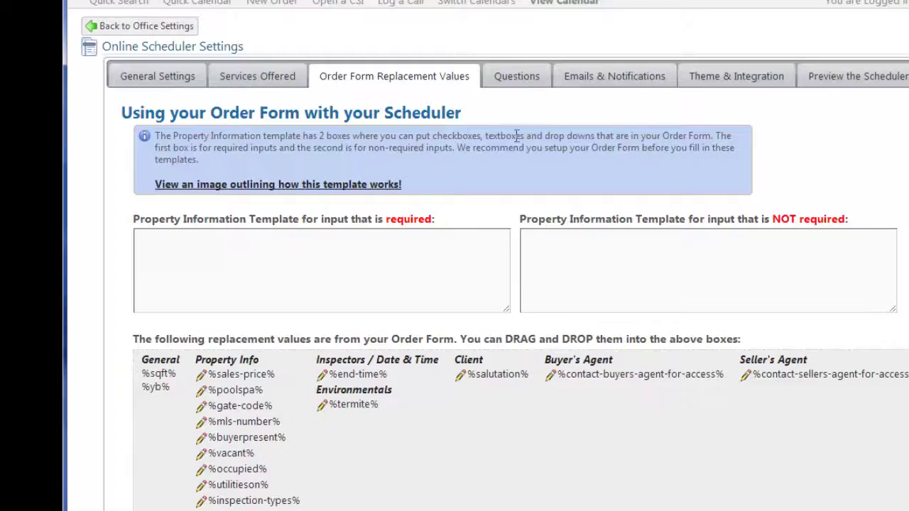
Step: View the Questions tab listing Radon ($200) and Termite ($50), cancelling a new question
left_click(517, 78)
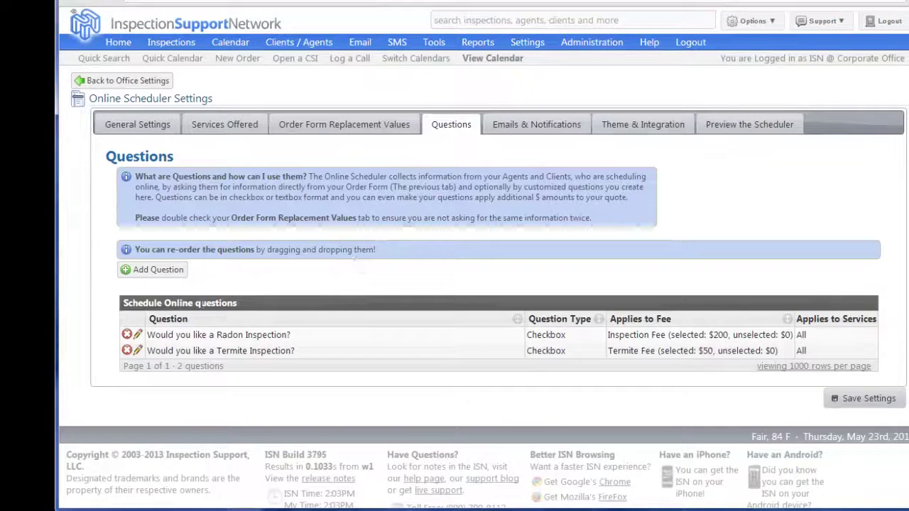
left_click(165, 273)
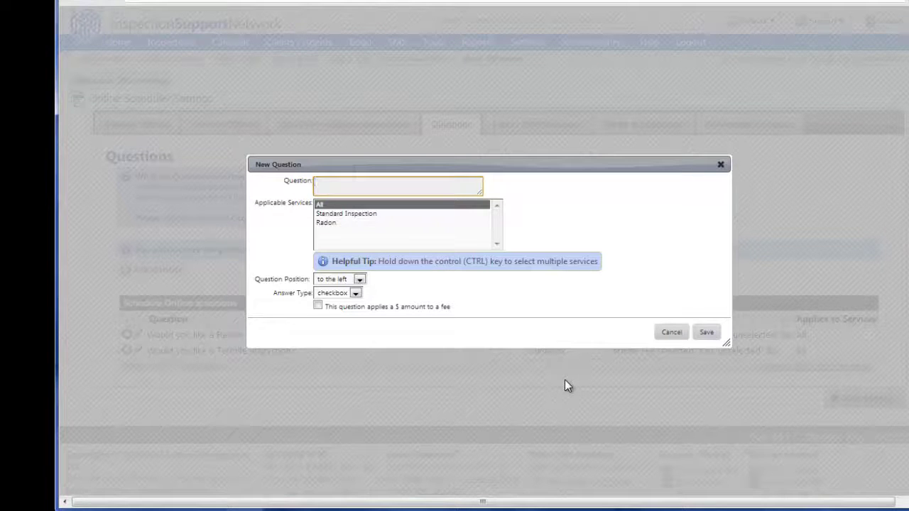
left_click(673, 333)
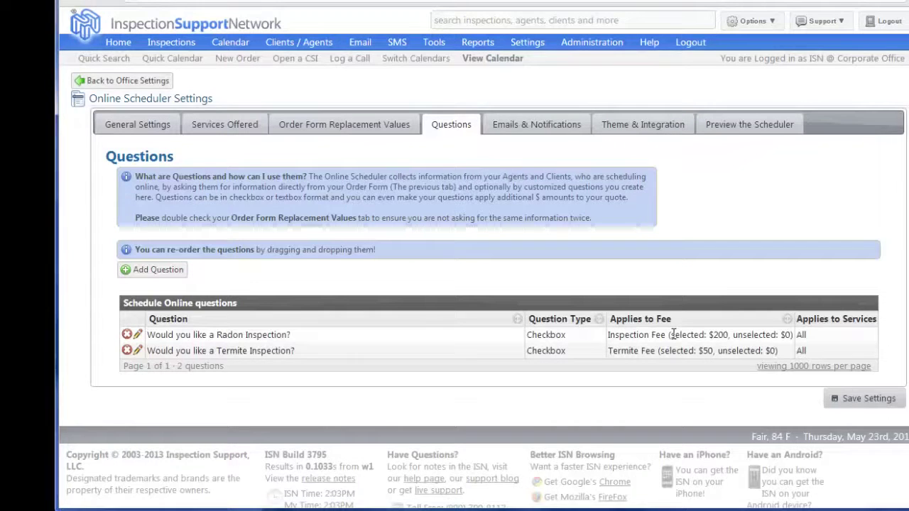
Step: Enable alerts for new scheduler orders being started and SMS texts when orders complete
left_click(549, 126)
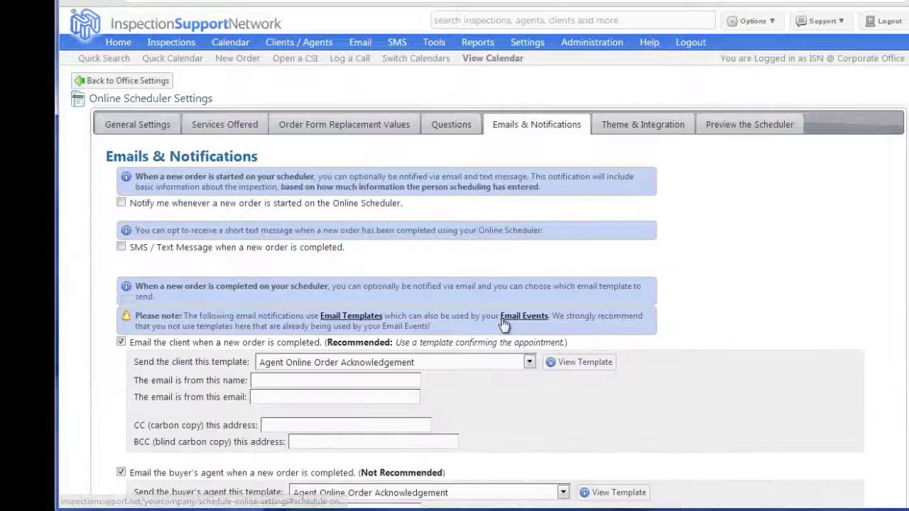
left_click(121, 203)
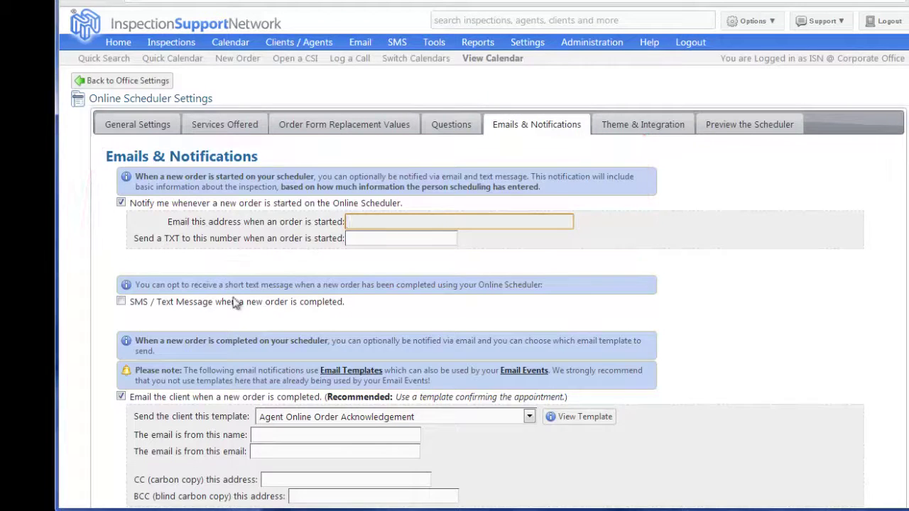
left_click(122, 301)
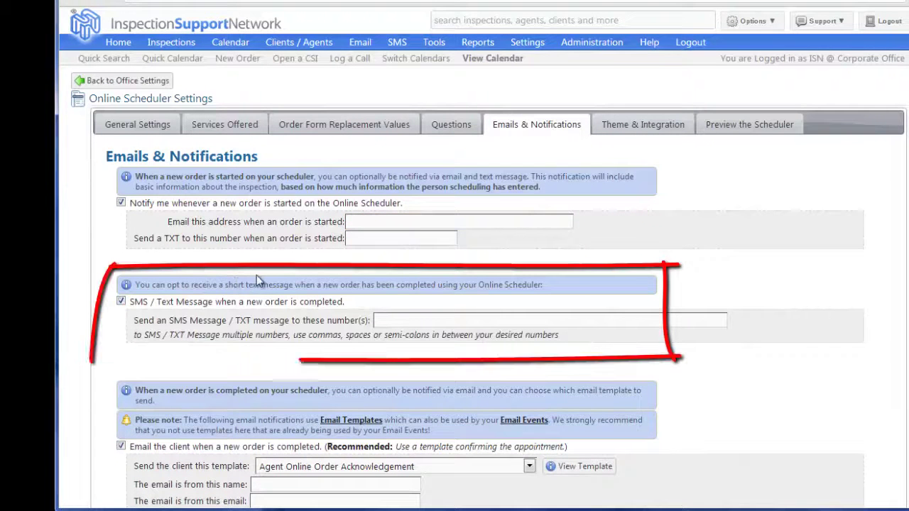
scroll(262, 277, "down", 4)
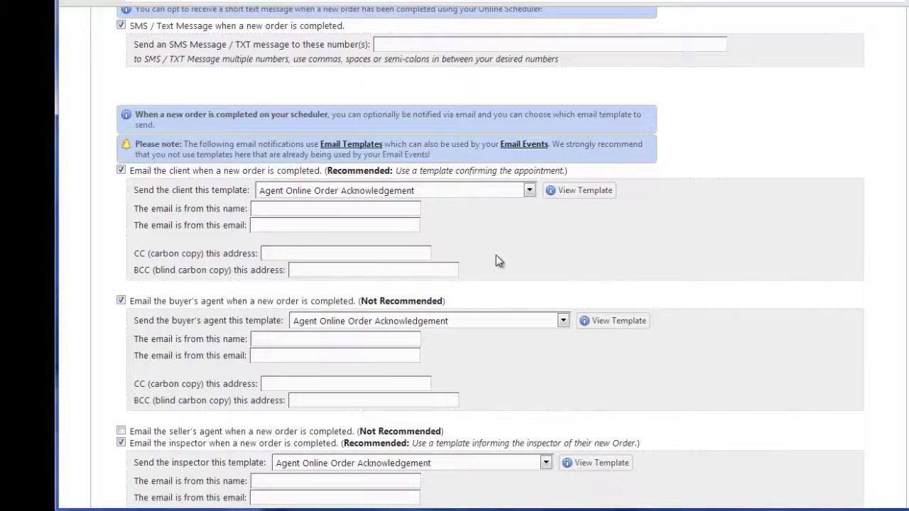
scroll(496, 255, "down", 2)
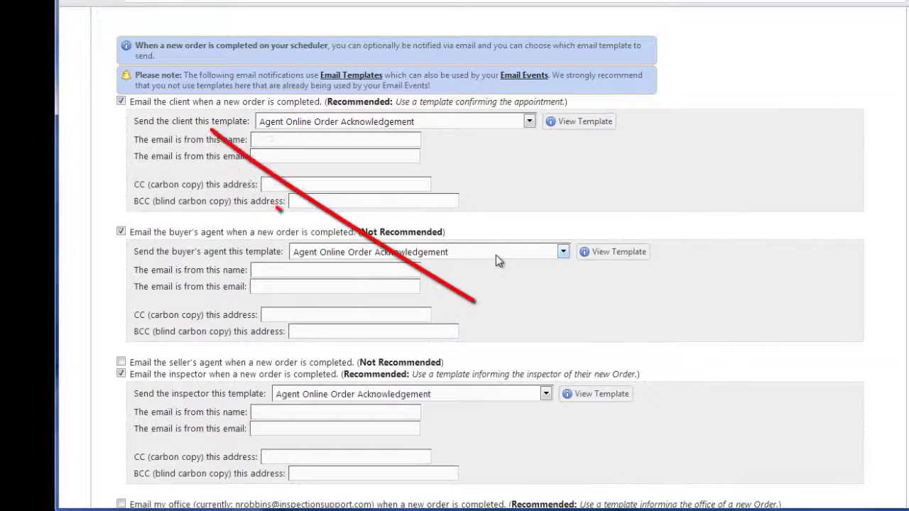
left_click_drag(131, 102, 398, 104)
Step: Preview the order acknowledgement email template, then close the preview
left_click(558, 196)
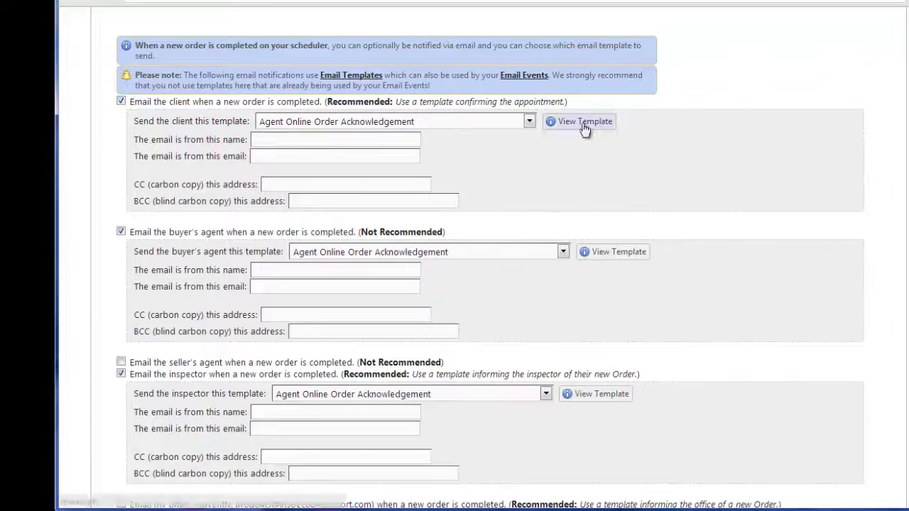
left_click(584, 125)
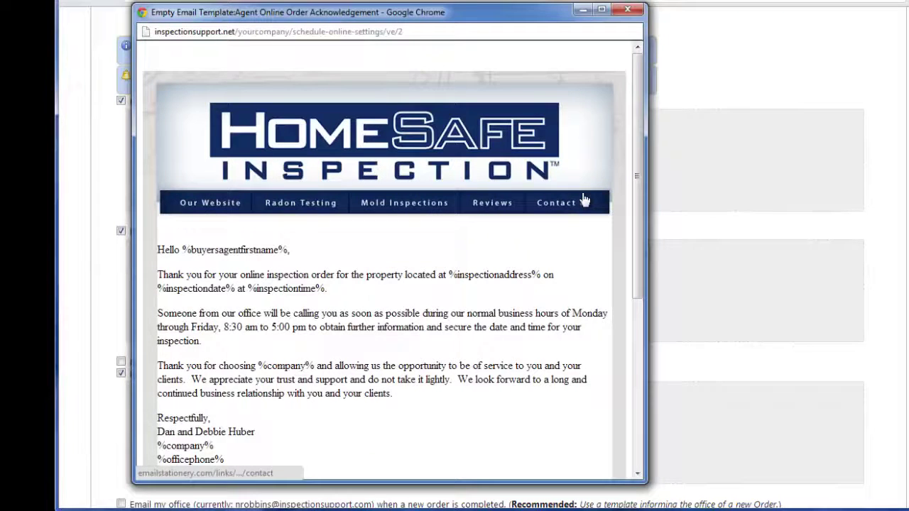
left_click(627, 10)
Step: Check 'Email my office' for completed orders and save the notification settings
scroll(568, 293, "down", 3)
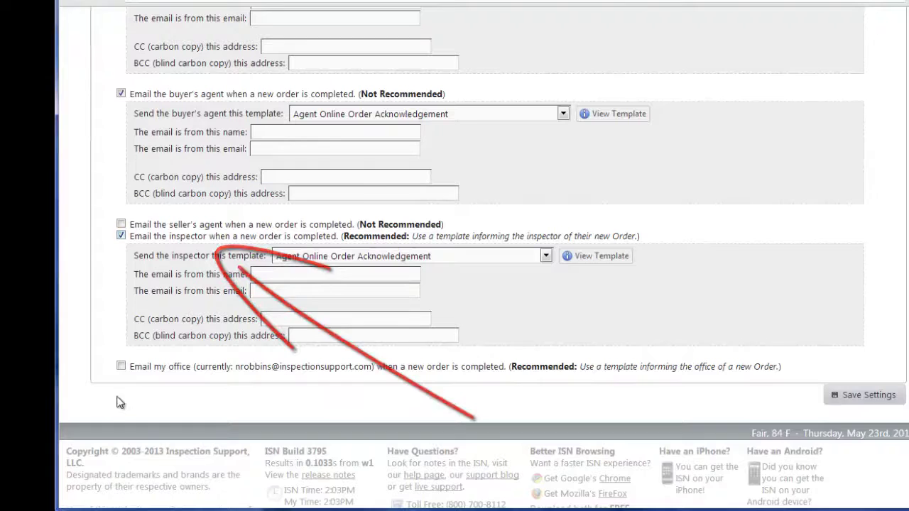
left_click(120, 365)
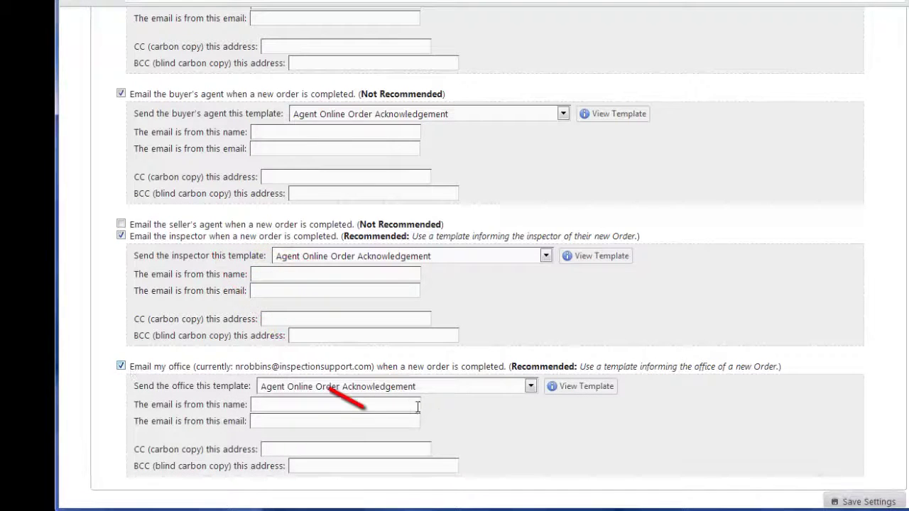
scroll(426, 408, "down", 2)
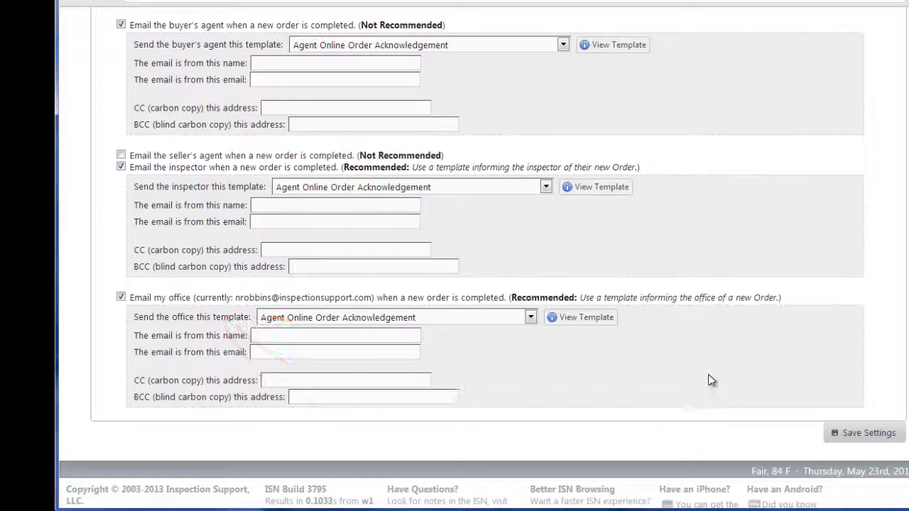
left_click(872, 435)
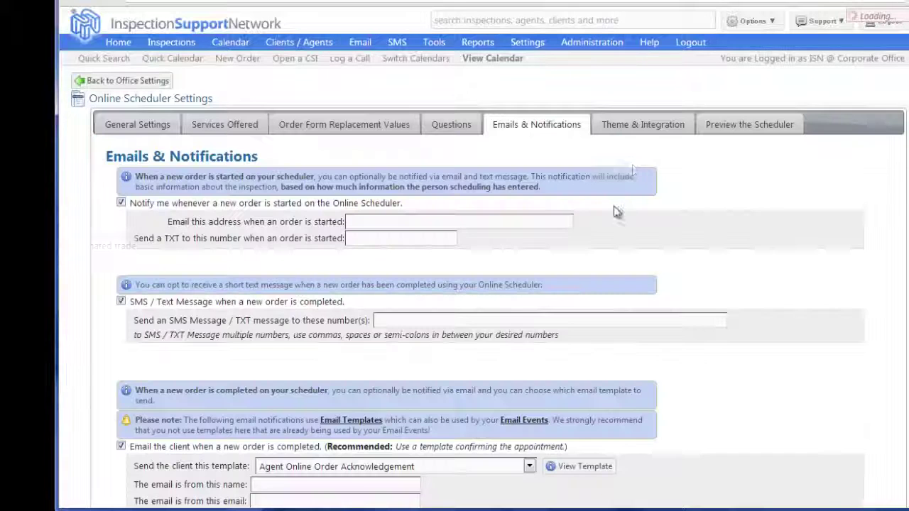
Step: On the Theme & Integration page, try the Dark Hive theme, then switch back to Cupertino
left_click(639, 126)
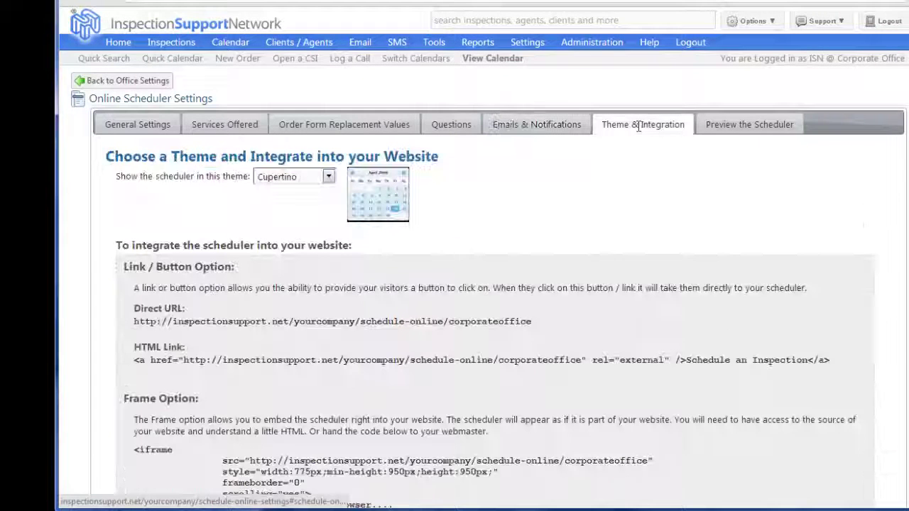
scroll(499, 171, "down", 2)
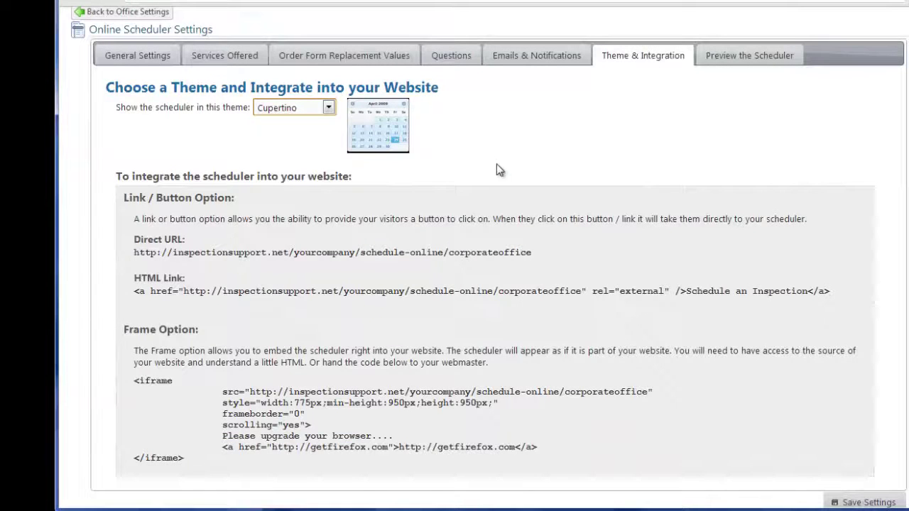
left_click(328, 108)
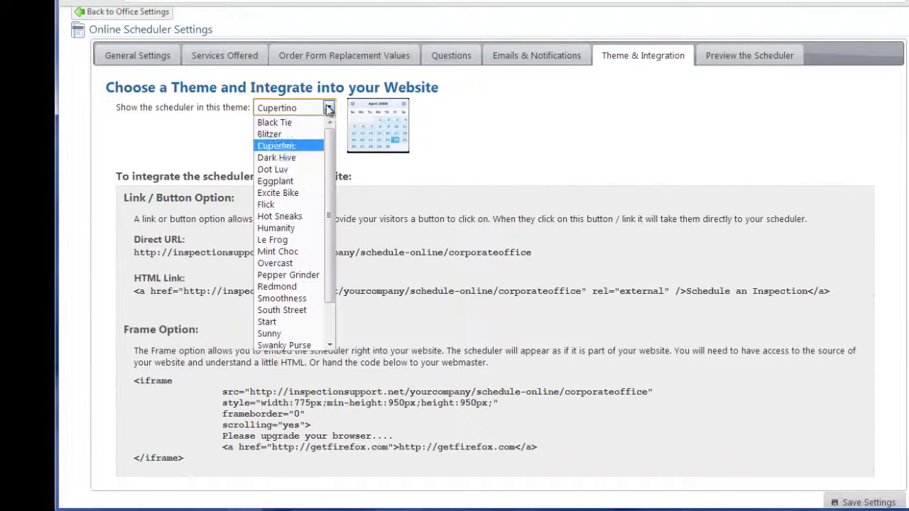
left_click(281, 158)
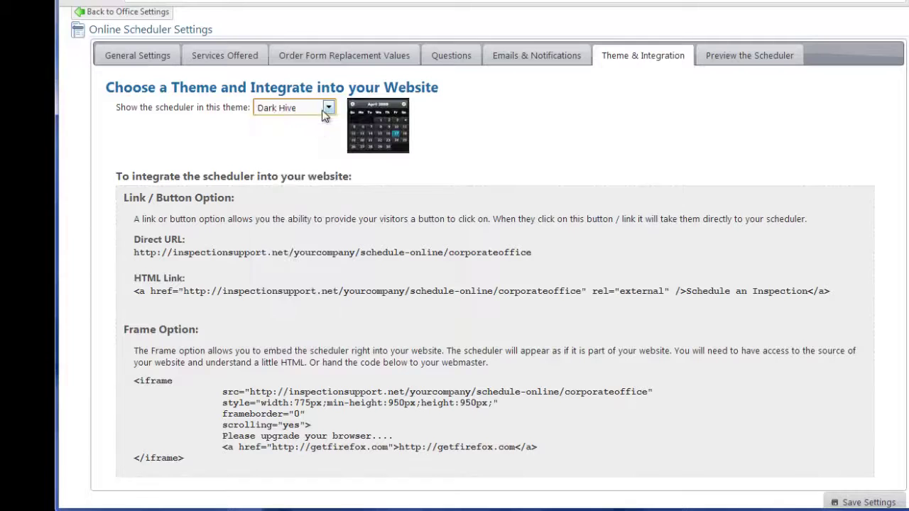
left_click(328, 108)
left_click(276, 145)
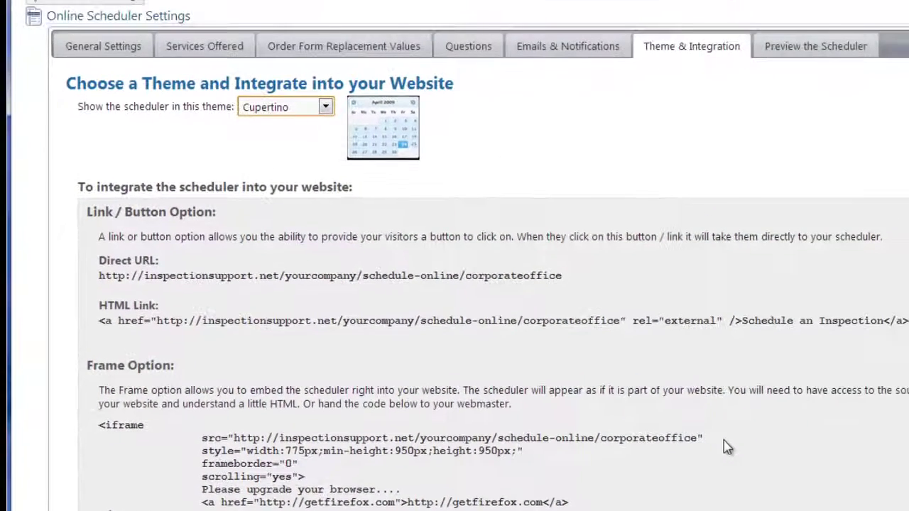
Step: Preview the scheduler to see its Real Estate Professional, Buyer or Home Owner choice
left_click(816, 47)
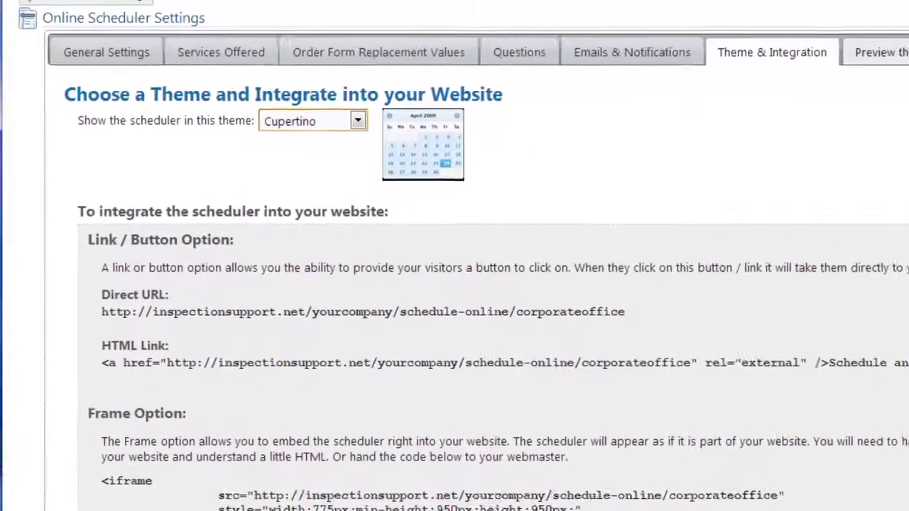